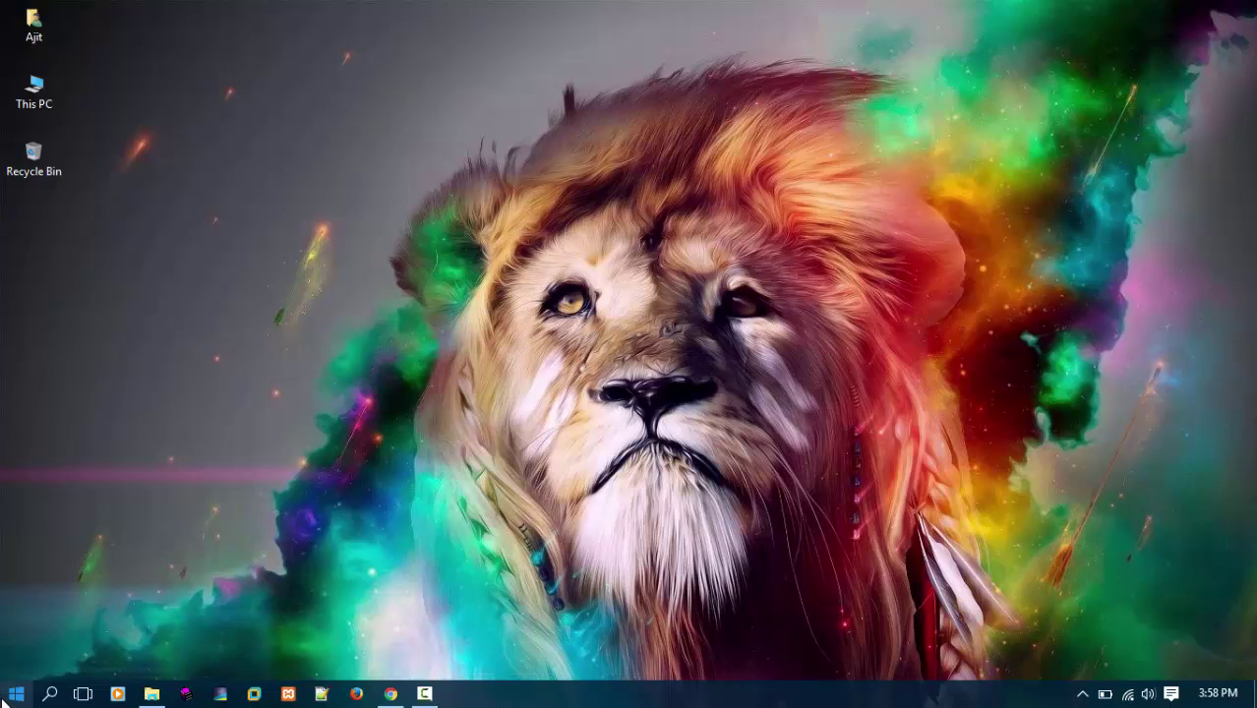
Step: Launch Device Manager from the Start right-click menu, centre its window, and expand Monitors
{"action": "right_click", "coordinate": [4, 696]}
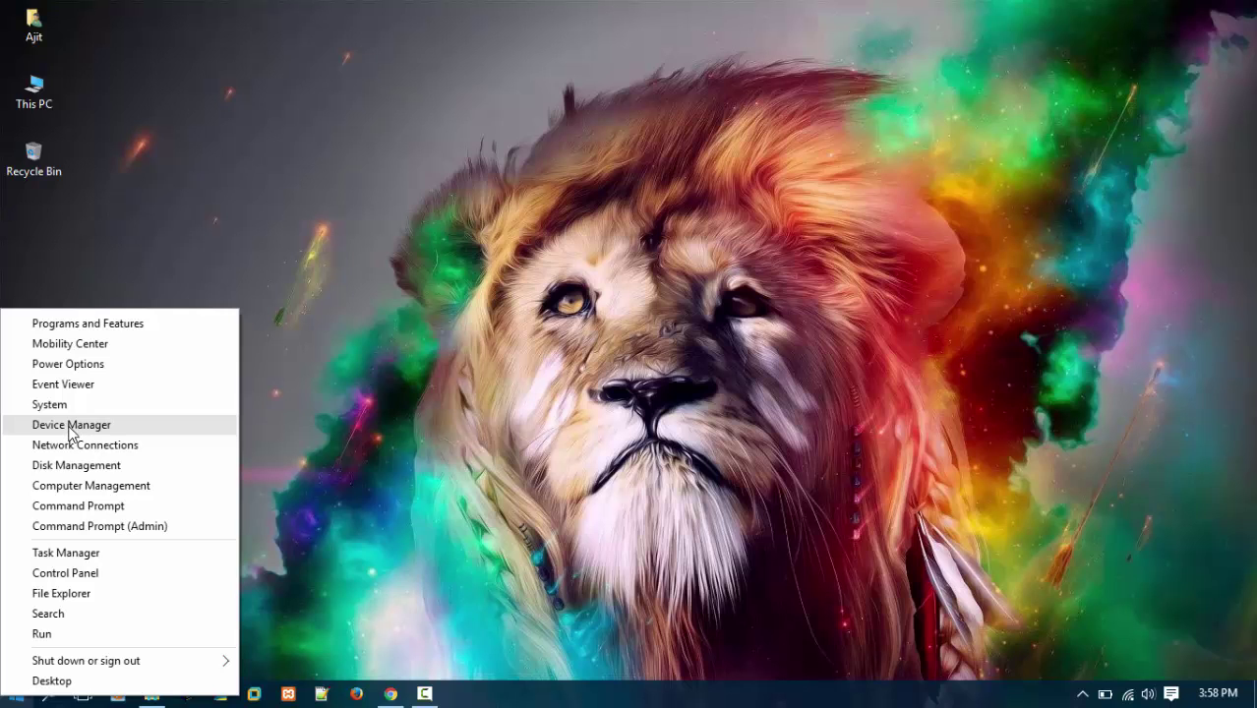
{"action": "left_click", "coordinate": [69, 433]}
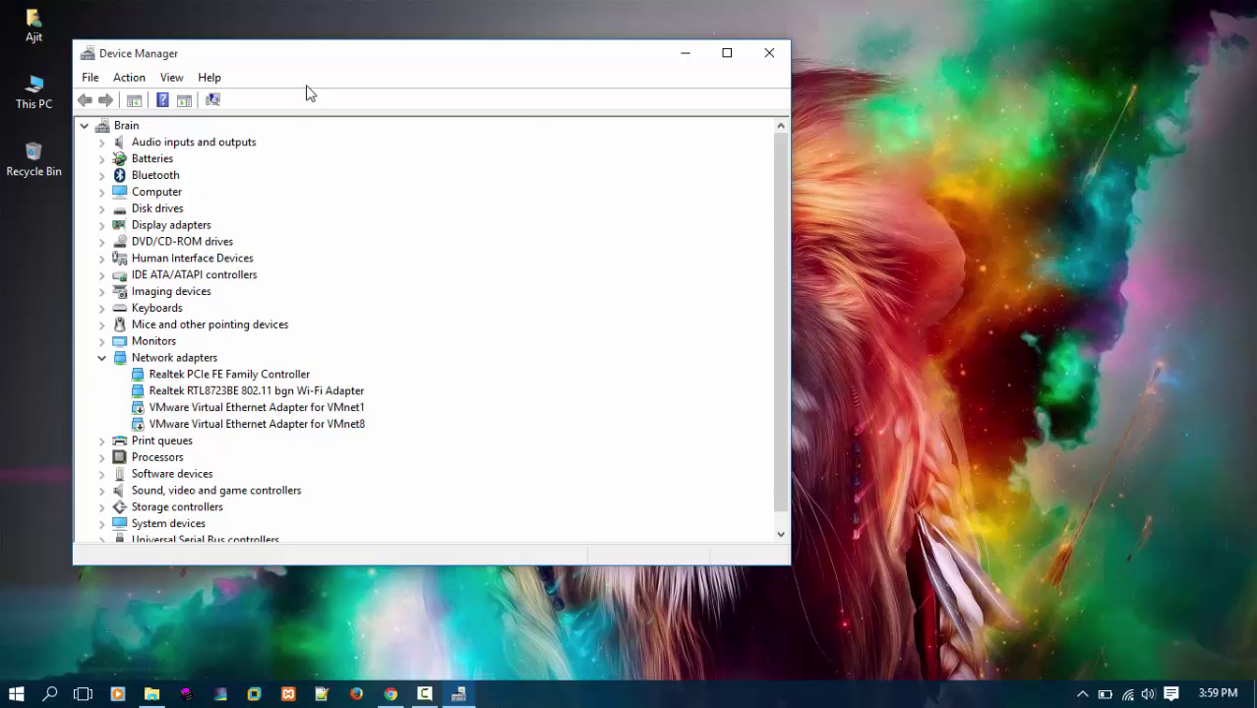
{"action": "mouse_move", "coordinate": [297, 51]}
{"action": "left_mouse_down"}
{"action": "mouse_move", "coordinate": [337, 108]}
{"action": "mouse_move", "coordinate": [392, 95]}
{"action": "left_mouse_up"}
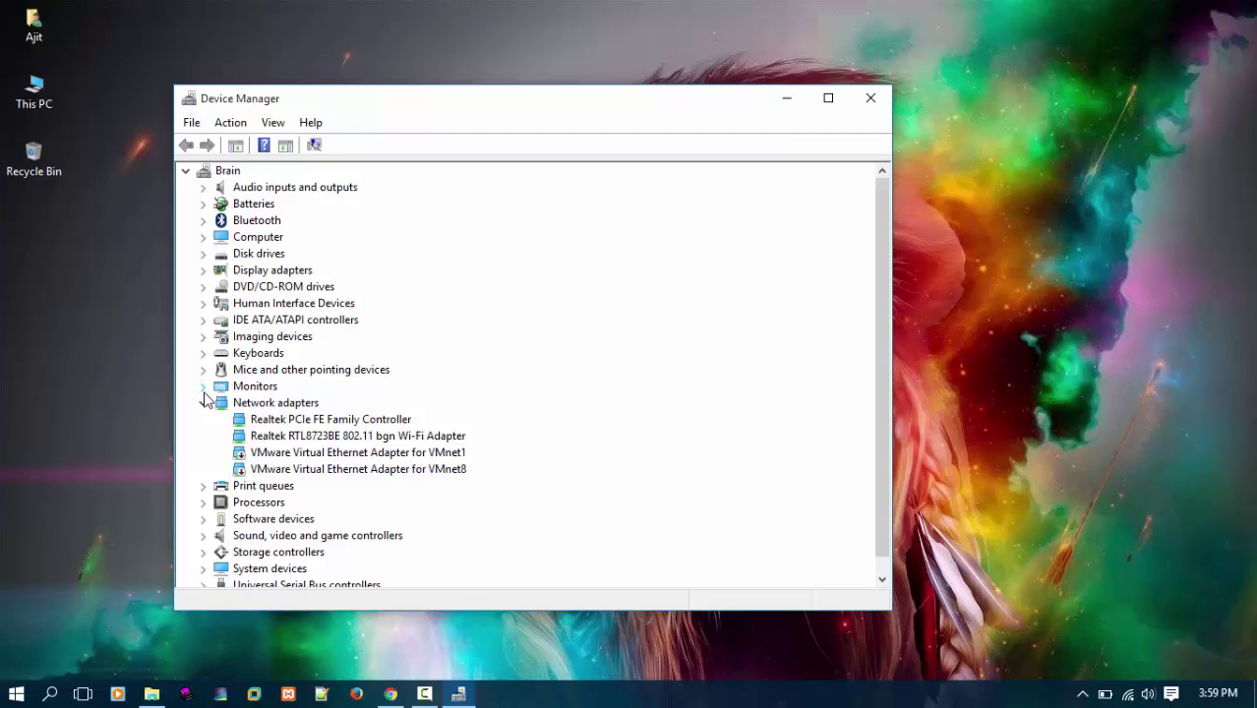
{"action": "left_click", "coordinate": [202, 387]}
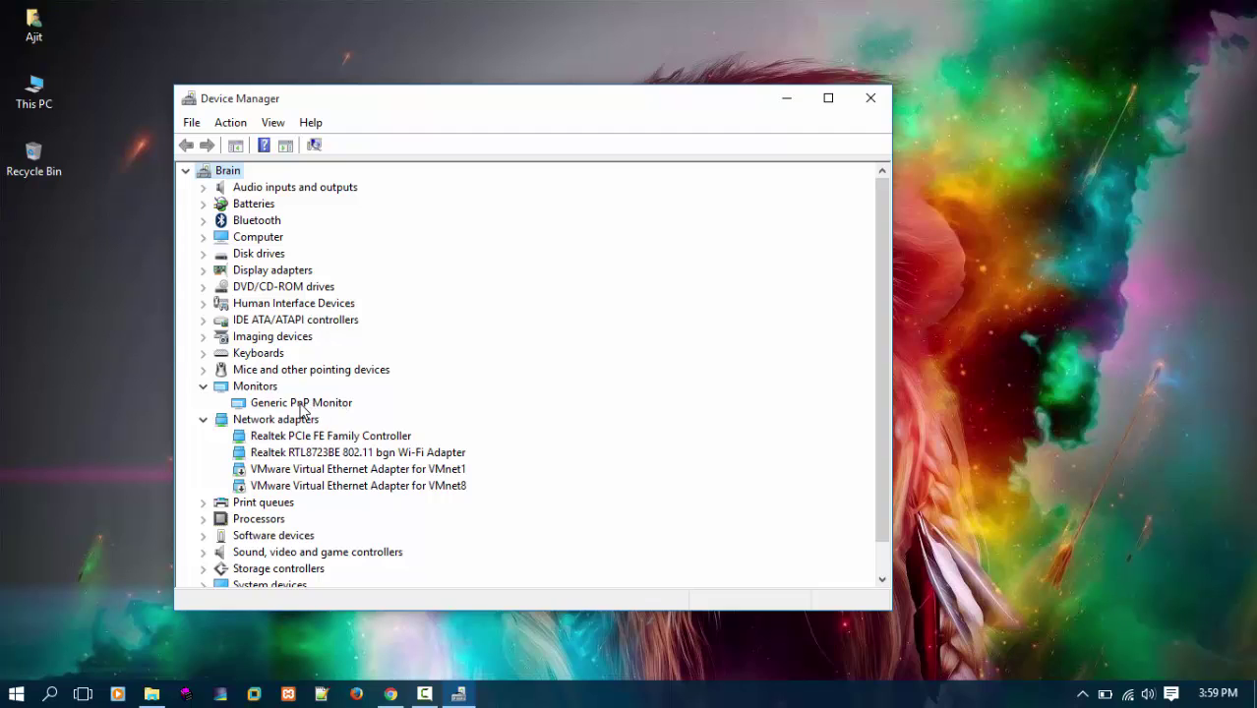
Step: Open the Update Driver Software wizard for the Generic PnP Monitor
{"action": "right_click", "coordinate": [302, 404]}
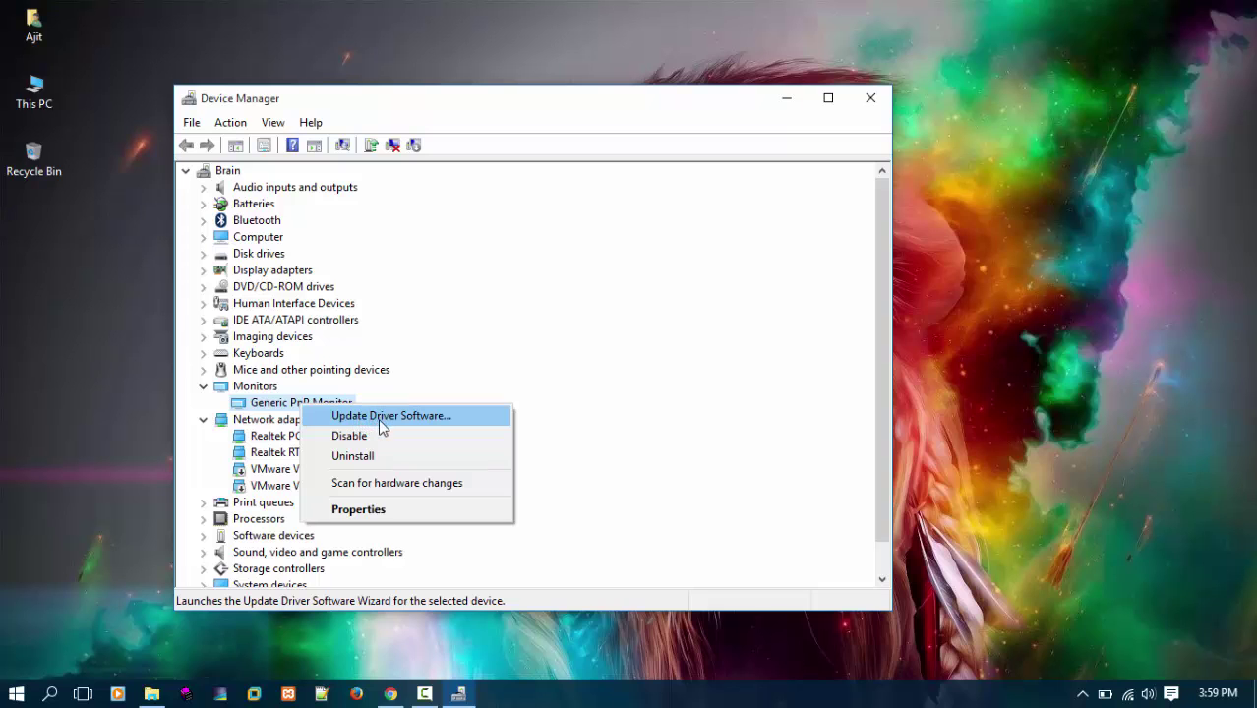
{"action": "left_click", "coordinate": [421, 423]}
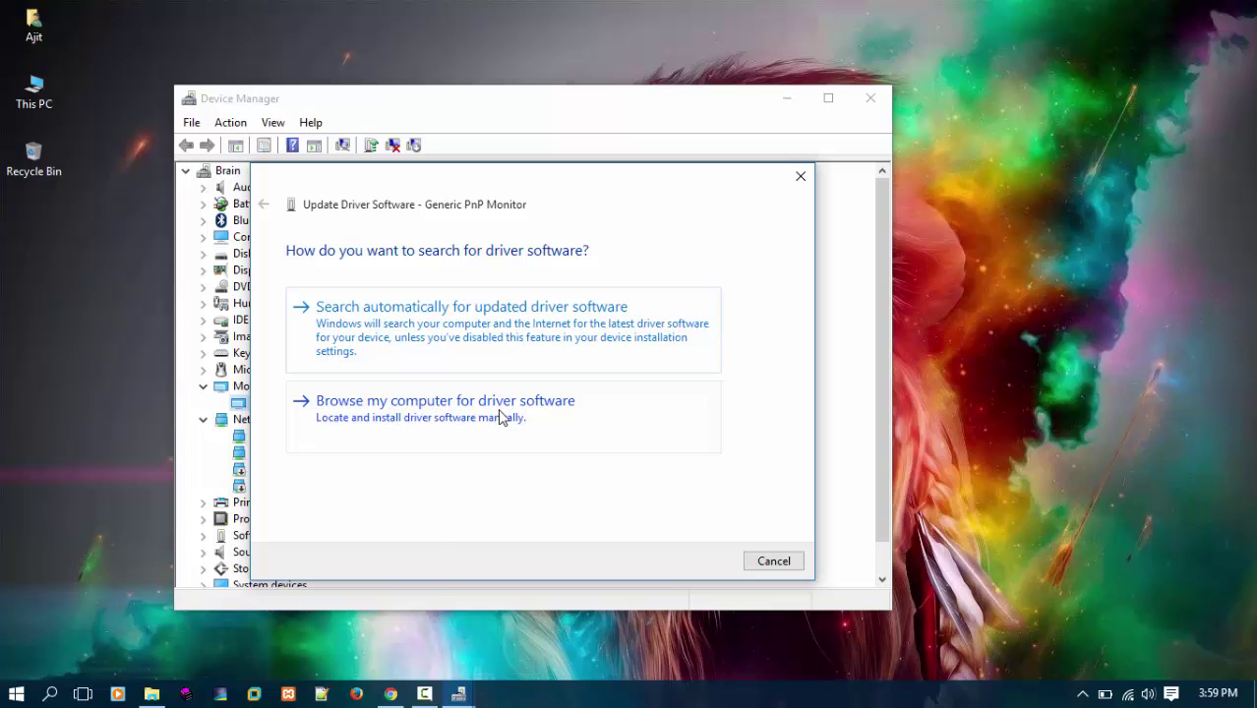
Step: Browse the computer with an empty path to list Generic PnP Monitor and PnP-Monitor (Standard) drivers
{"action": "left_click", "coordinate": [440, 411]}
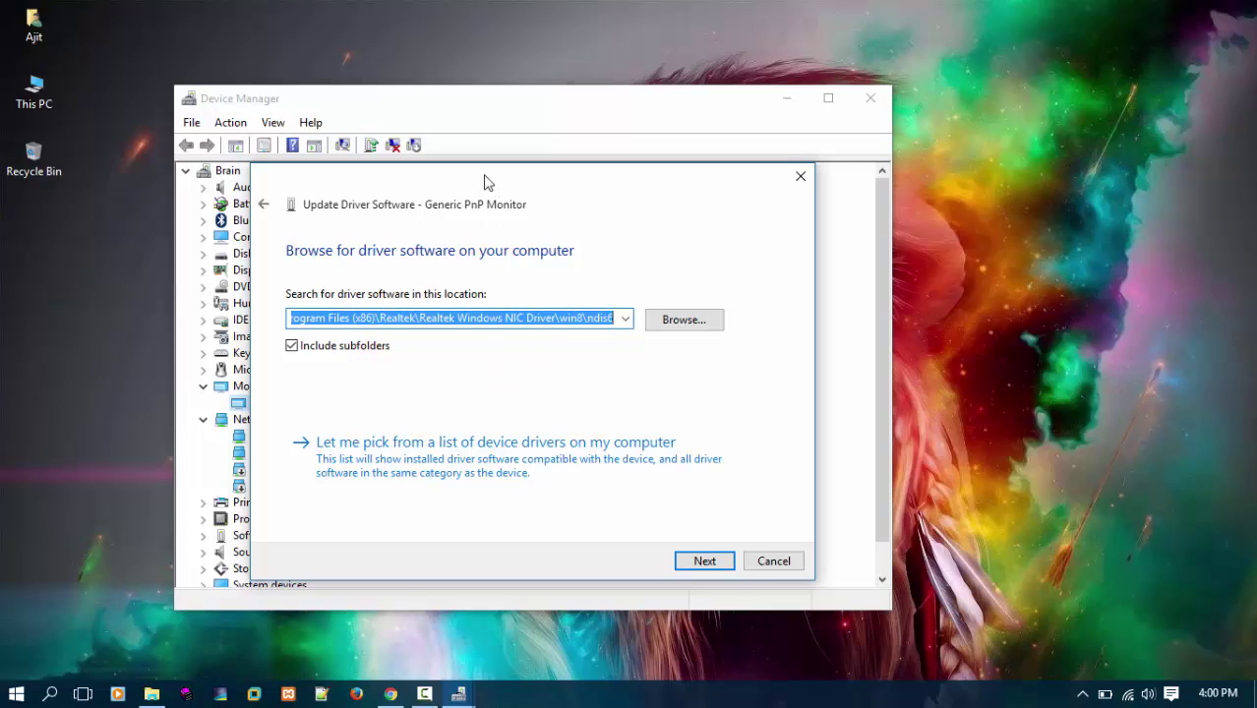
{"action": "left_click_drag", "start_coordinate": [494, 176], "coordinate": [467, 175]}
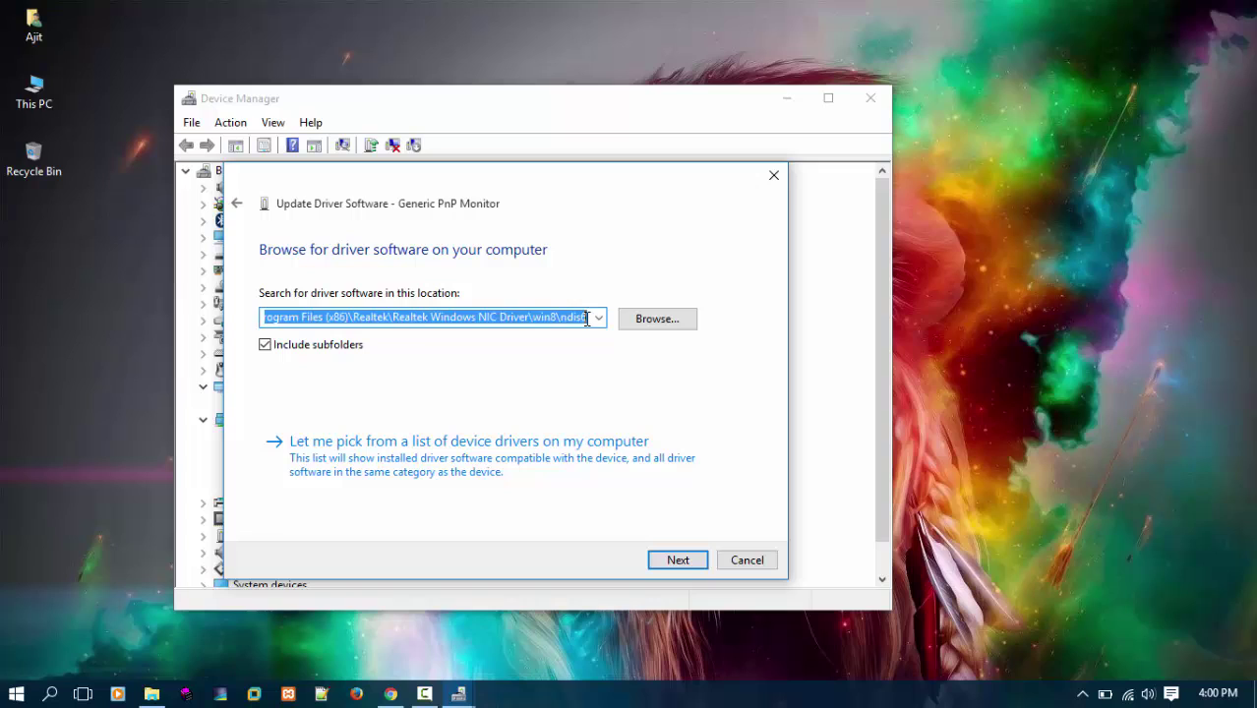
{"action": "left_click", "coordinate": [588, 318]}
{"action": "left_click_drag", "start_coordinate": [584, 318], "coordinate": [202, 344]}
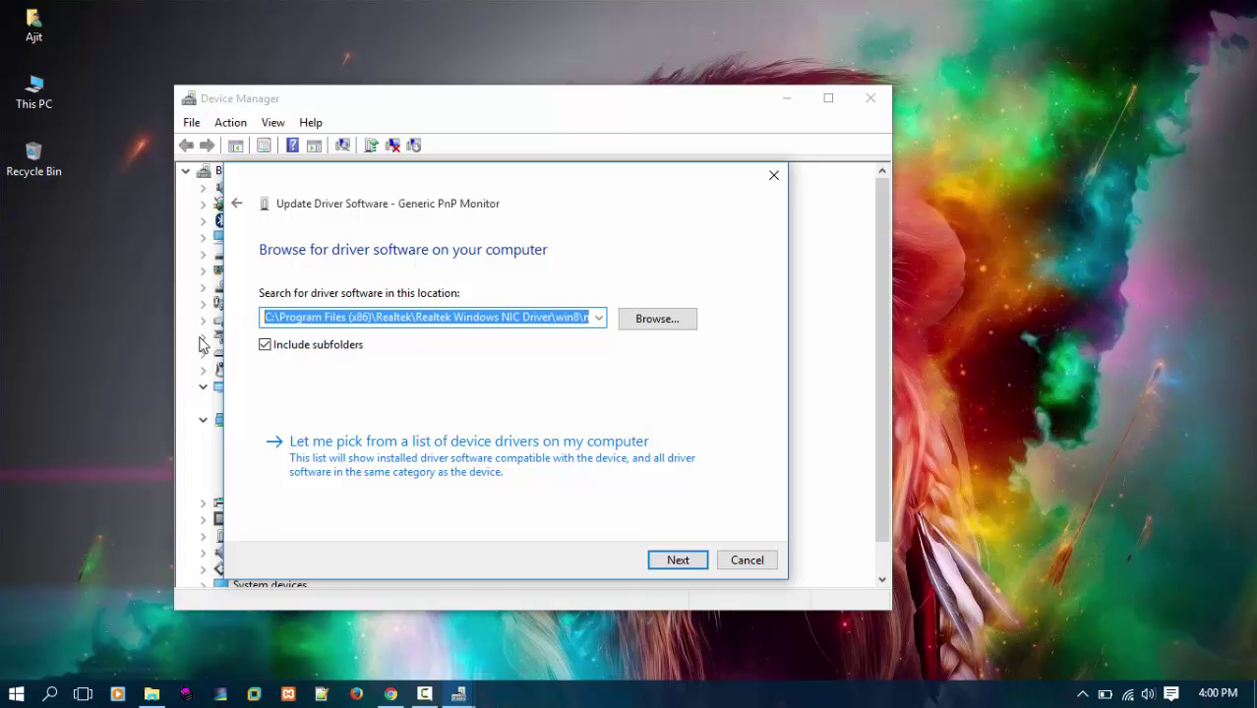
{"action": "key", "text": "BackSpace"}
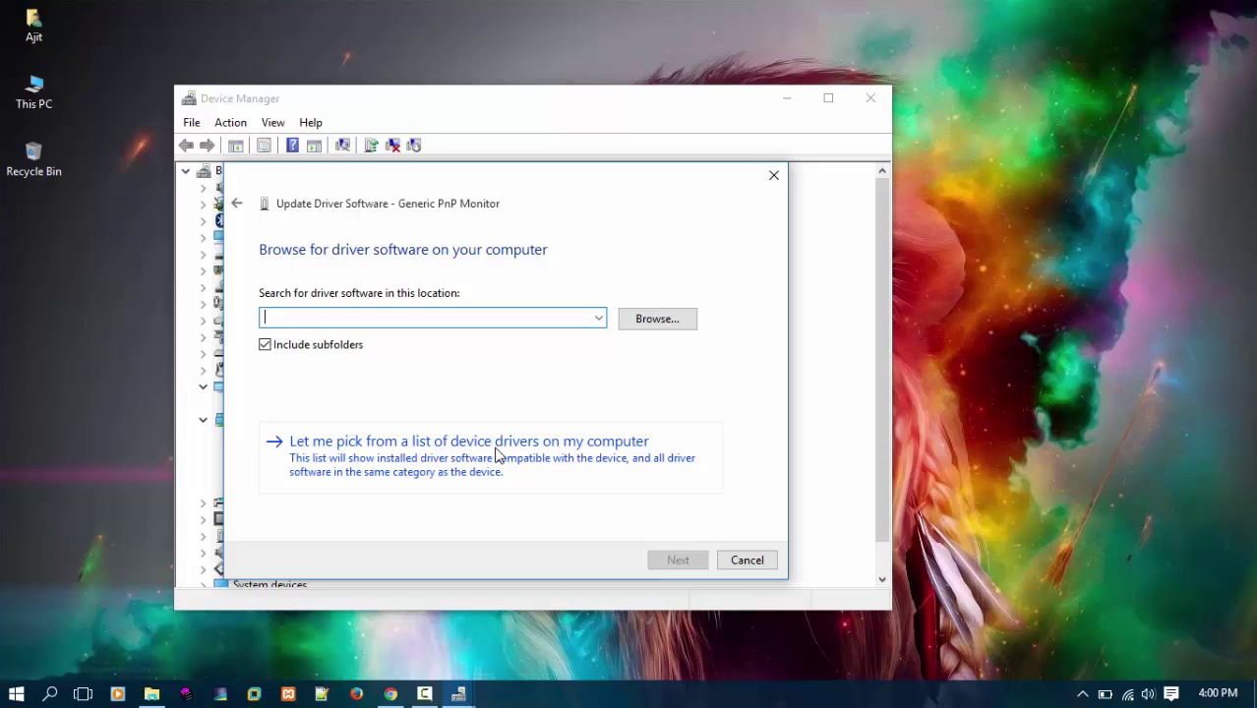
{"action": "left_click", "coordinate": [610, 459]}
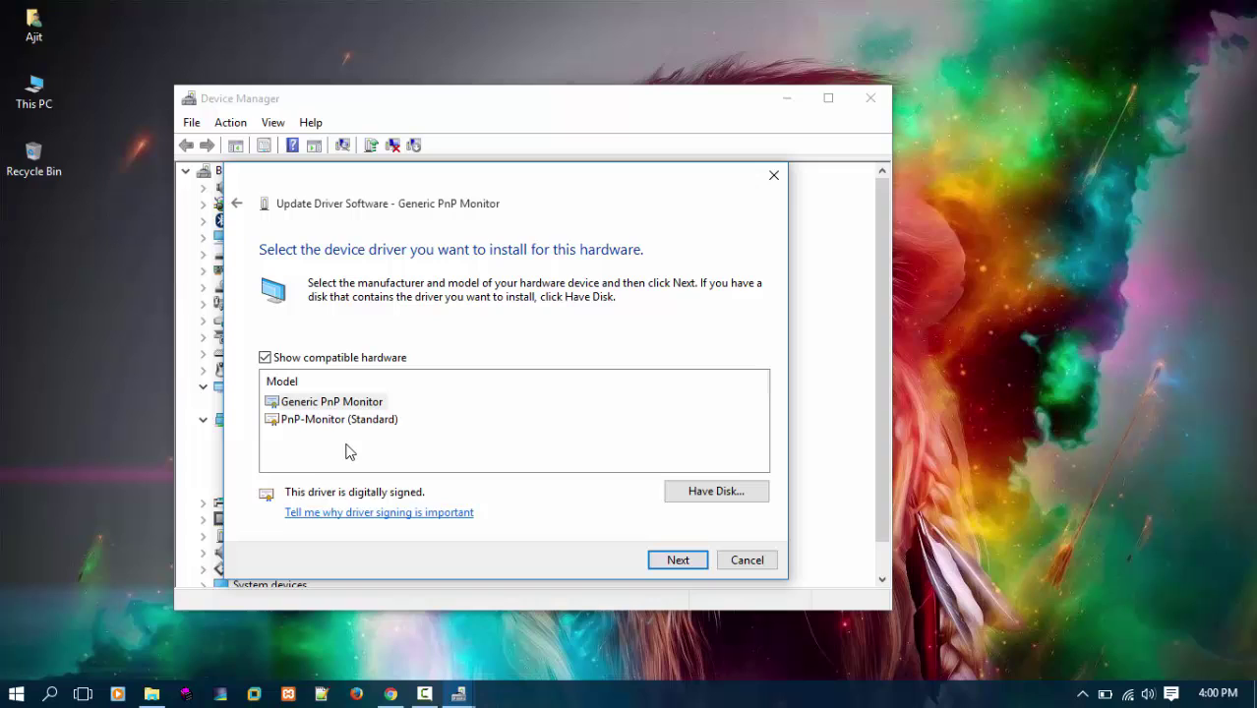
Step: Install the Generic PnP Monitor model driver and close the success message
{"action": "left_click", "coordinate": [295, 407]}
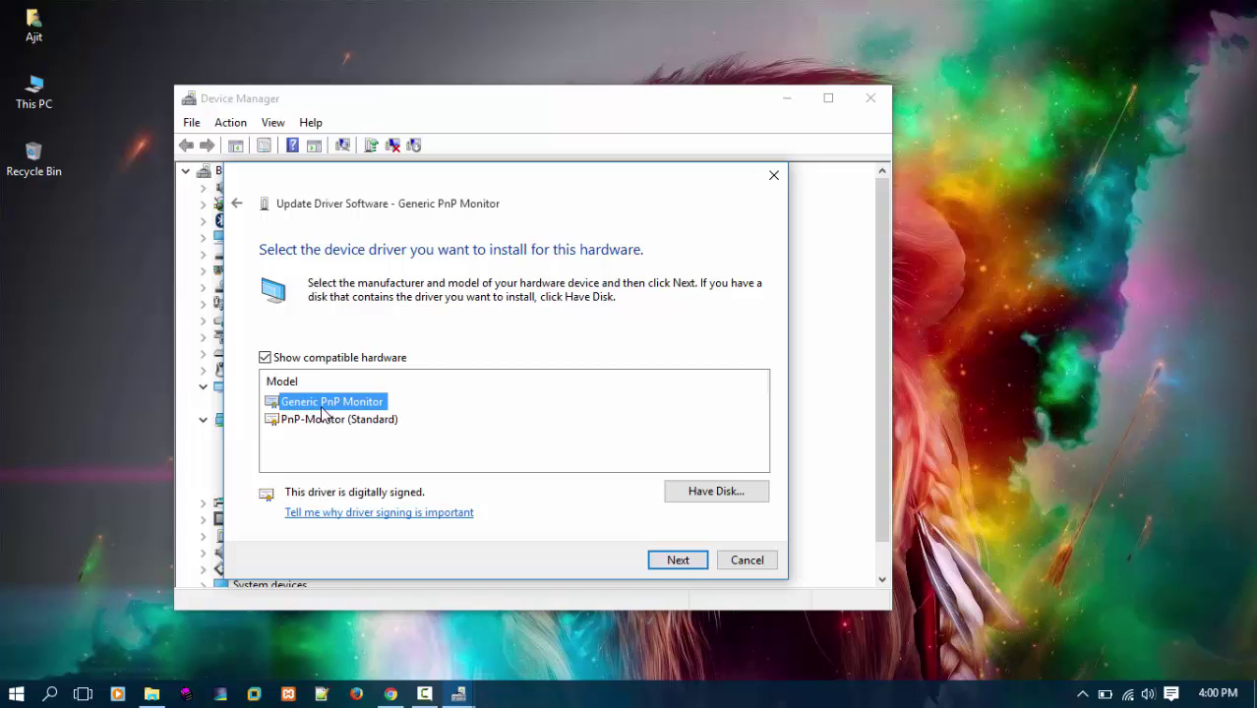
{"action": "left_click", "coordinate": [657, 564]}
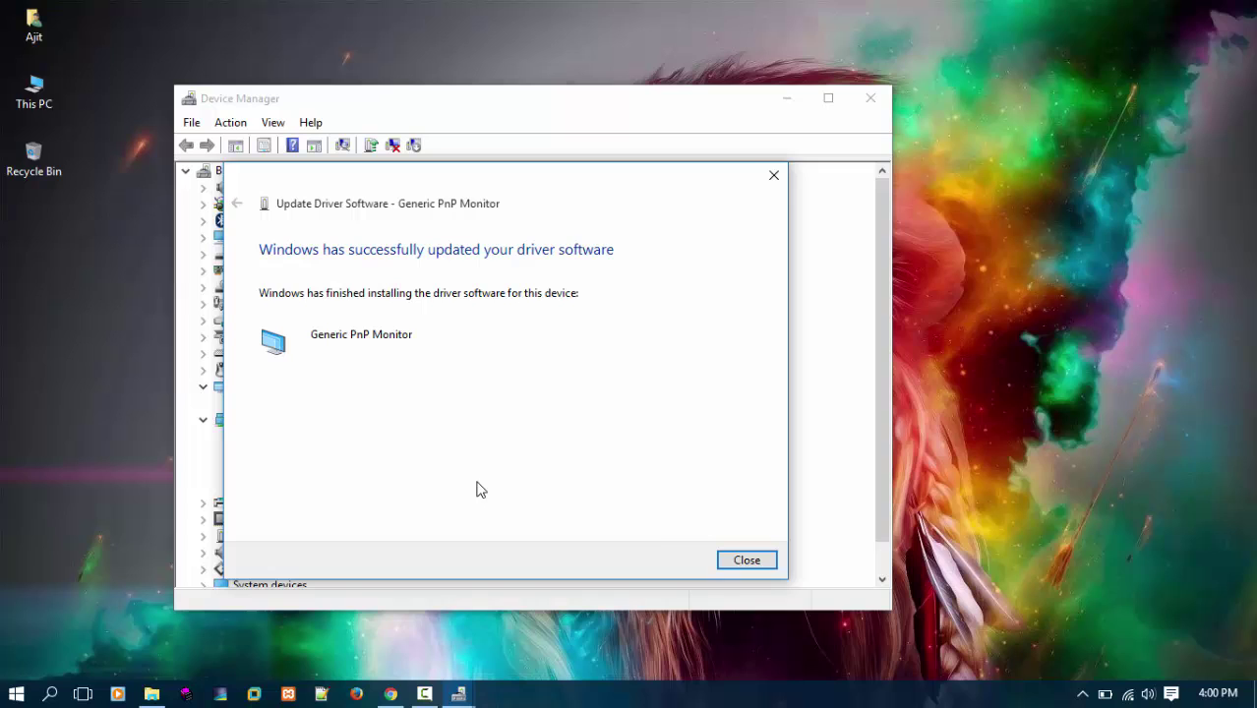
{"action": "left_click", "coordinate": [745, 563]}
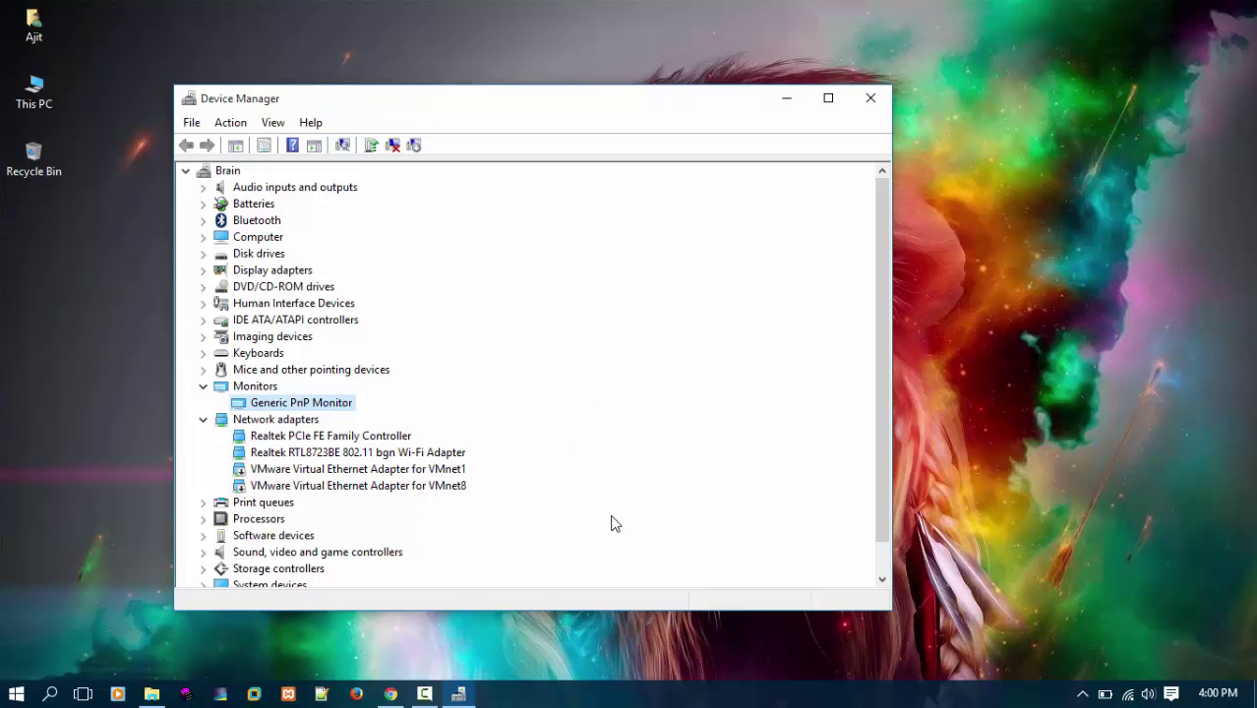
{"action": "key", "text": "XF86MonBrightnessDown"}
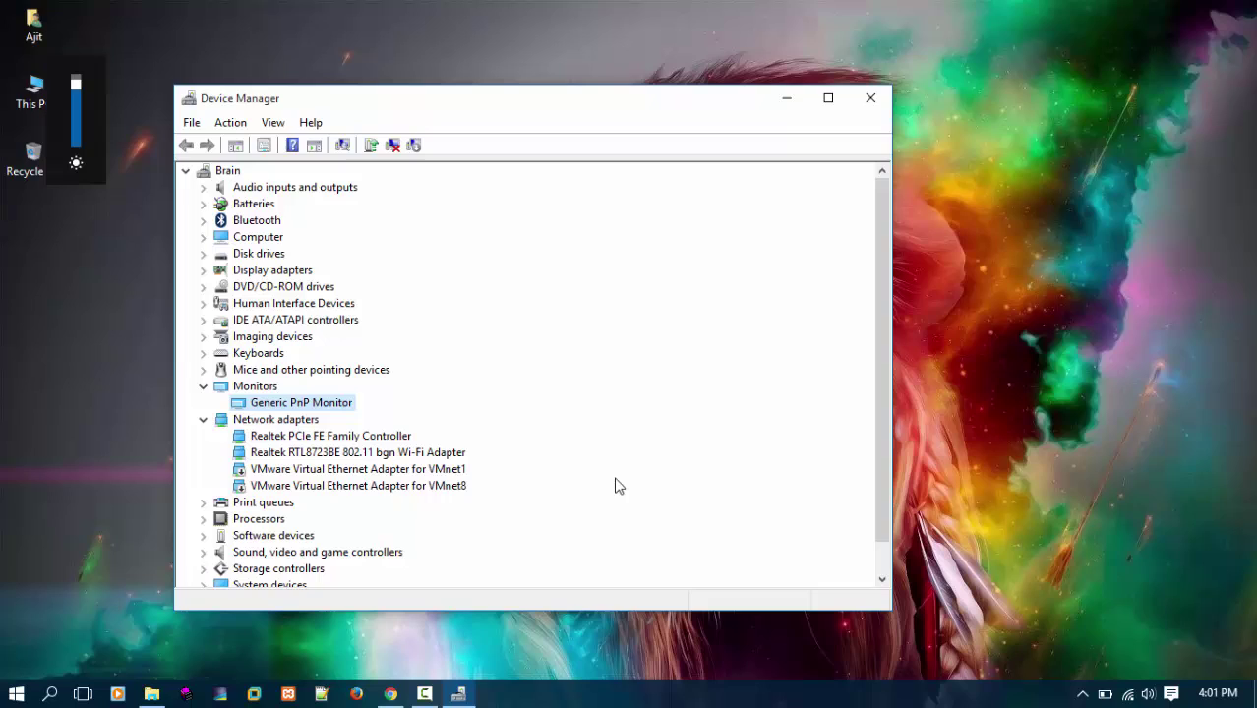
{"action": "key", "text": "XF86MonBrightnessDown"}
{"action": "key", "text": "XF86MonBrightnessDown"}
{"action": "key", "text": "XF86MonBrightnessUp"}
{"action": "key", "text": "XF86MonBrightnessUp"}
{"action": "left_click", "coordinate": [1105, 693]}
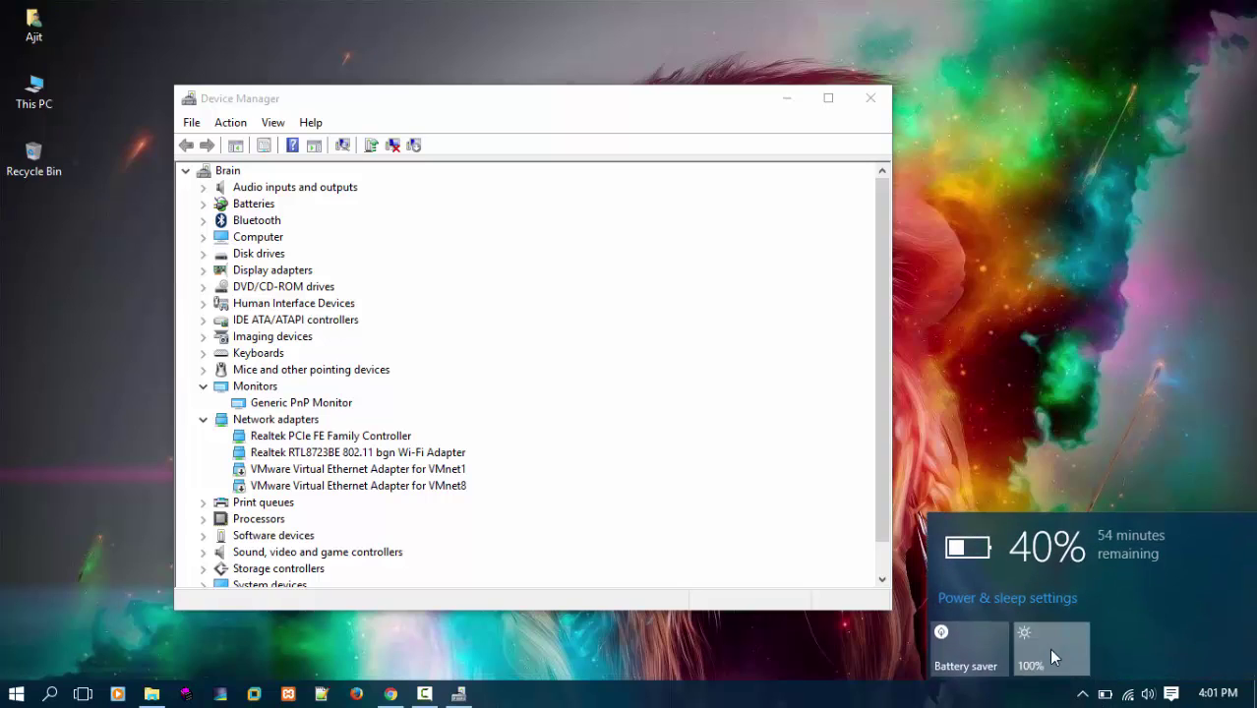
{"action": "left_click", "coordinate": [1048, 648]}
{"action": "left_click", "coordinate": [1052, 647]}
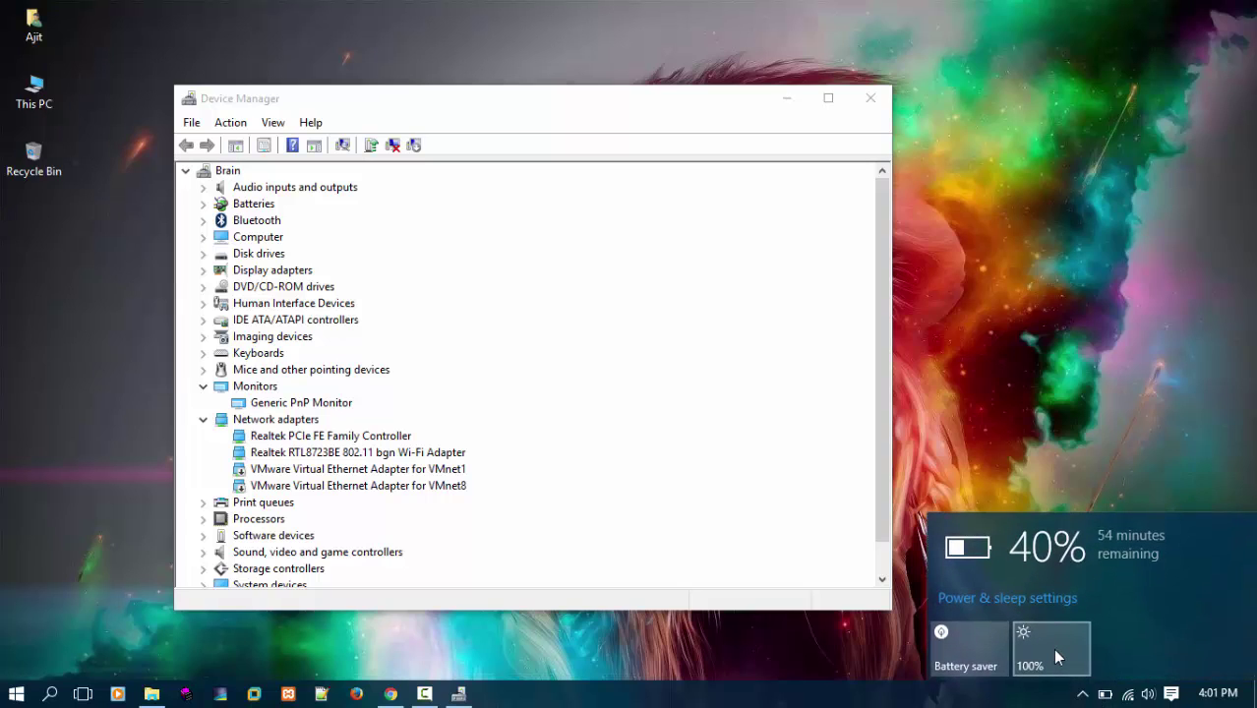
{"action": "left_click", "coordinate": [1104, 695]}
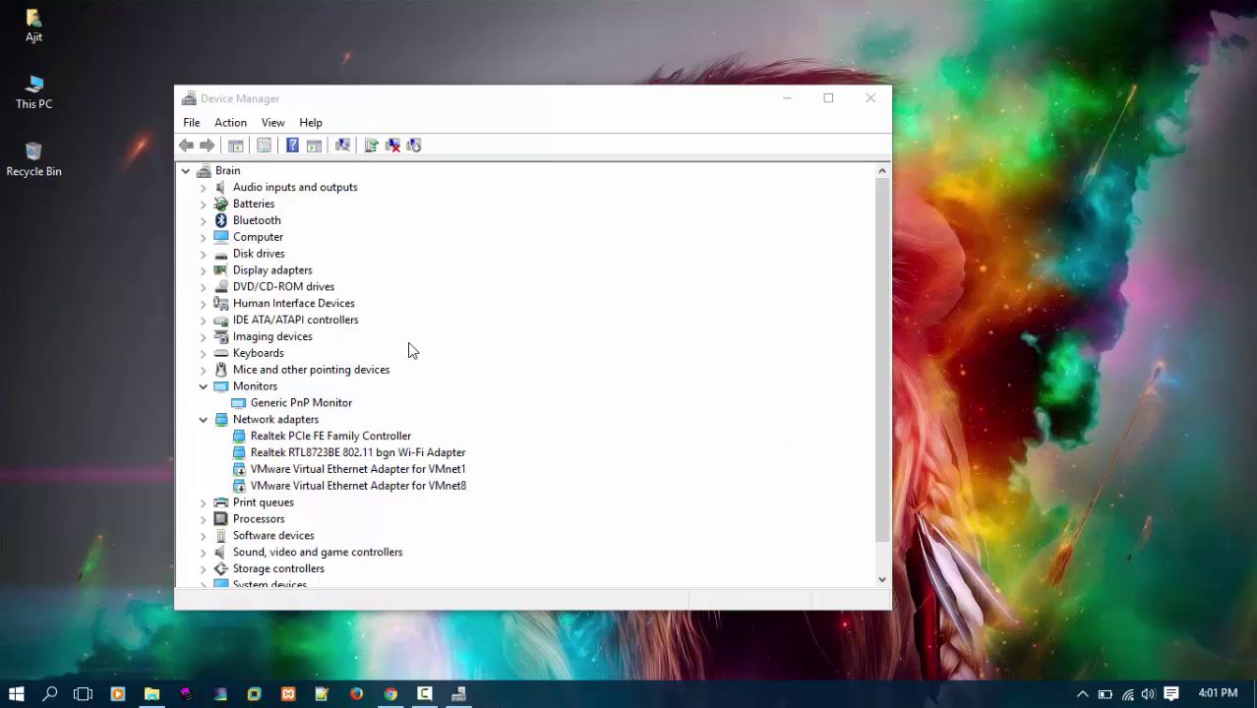
Step: Auto-search for an Intel(R) HD Graphics 5500 driver update, confirm it's current, and close
{"action": "left_click", "coordinate": [204, 273]}
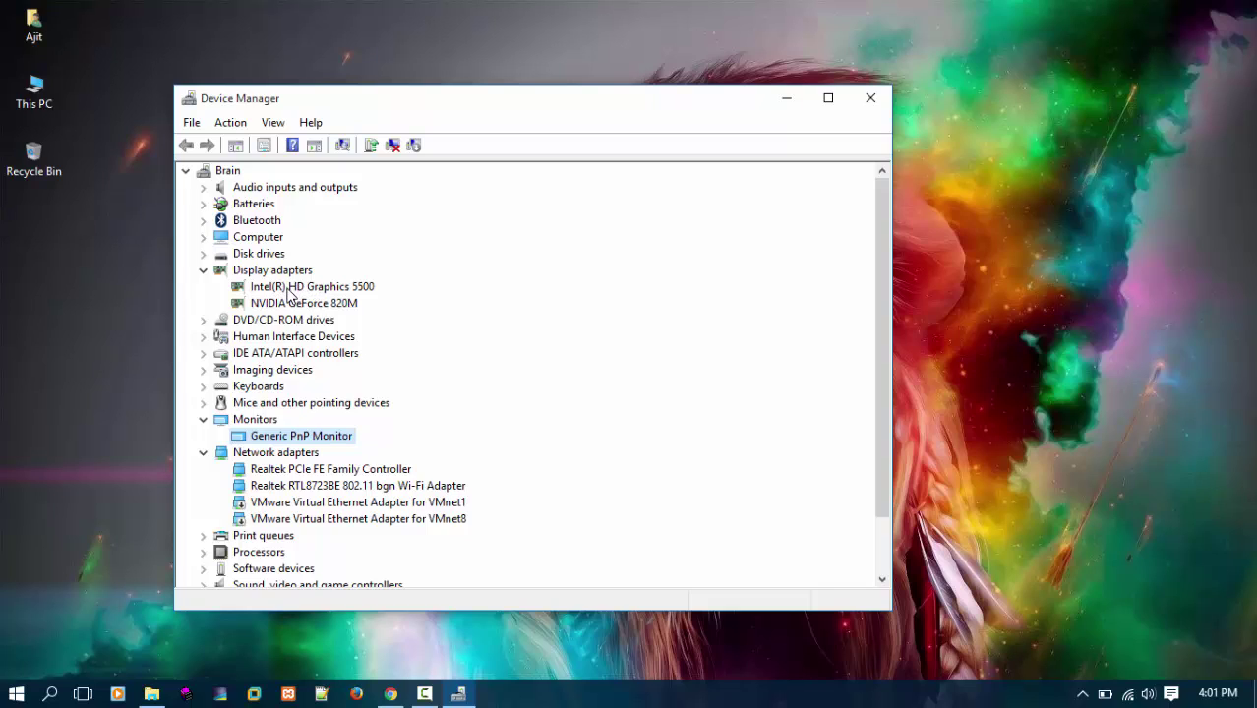
{"action": "left_click", "coordinate": [291, 294]}
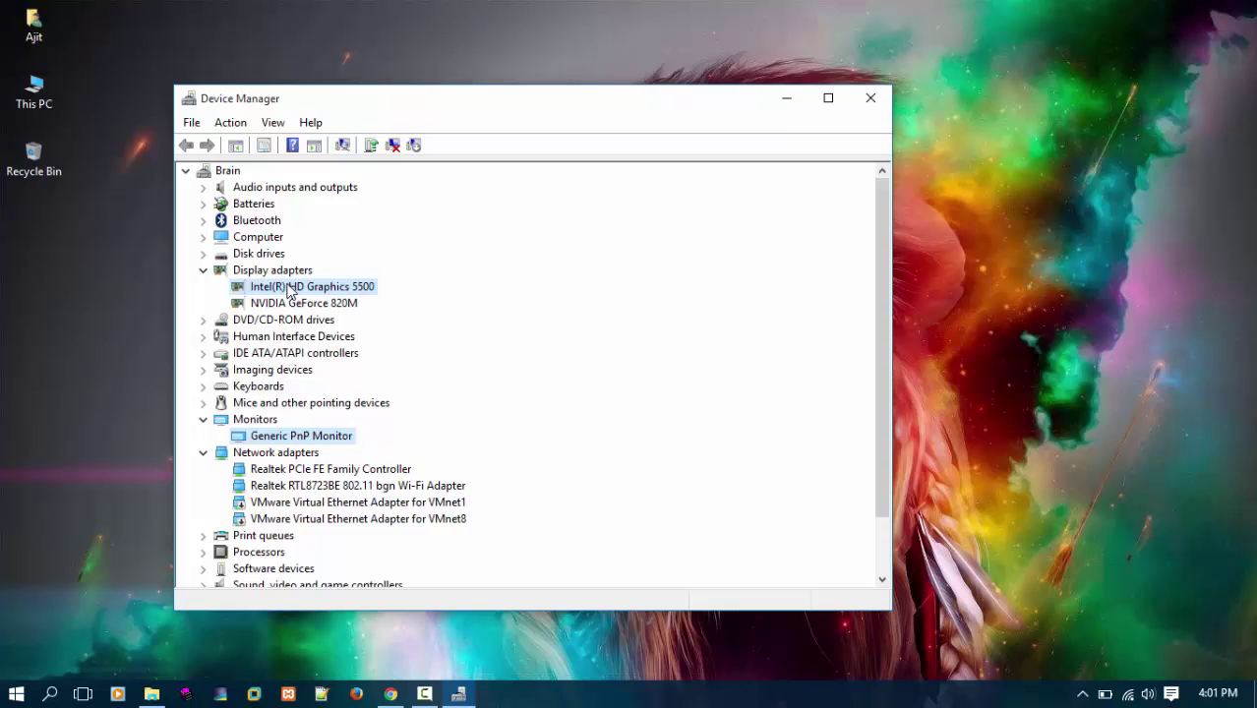
{"action": "right_click", "coordinate": [294, 293]}
{"action": "left_click", "coordinate": [332, 295]}
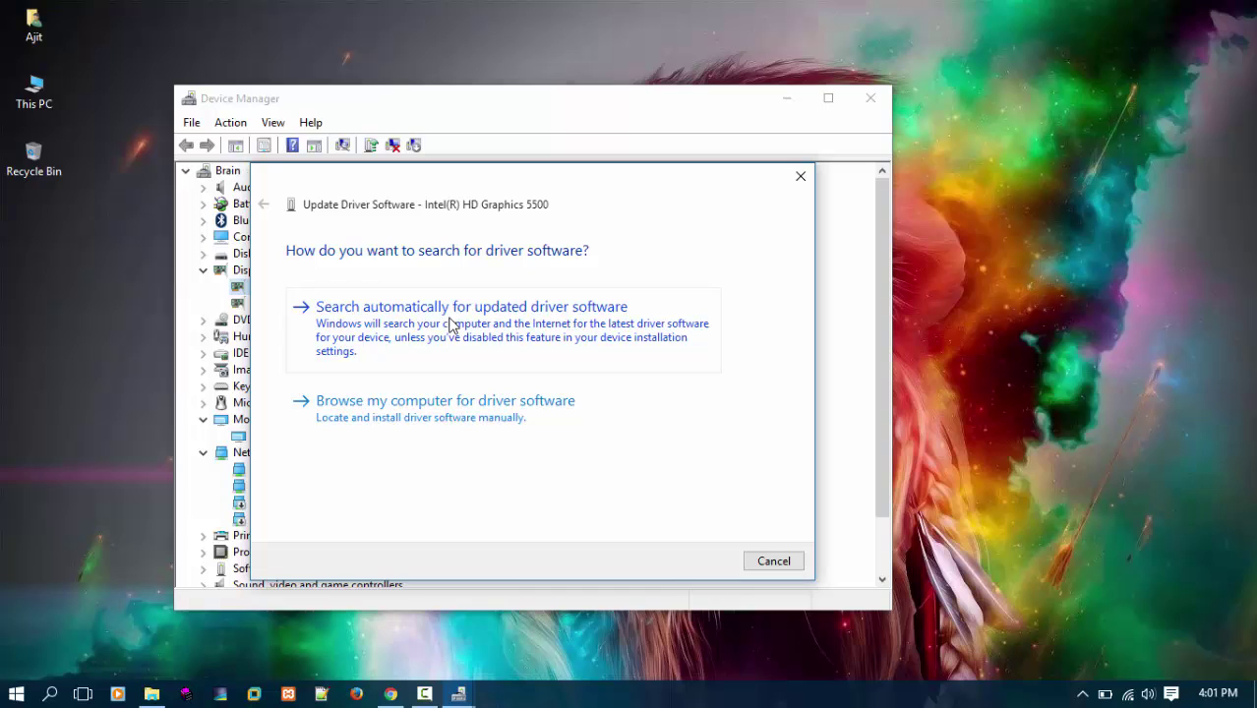
{"action": "left_click", "coordinate": [451, 325]}
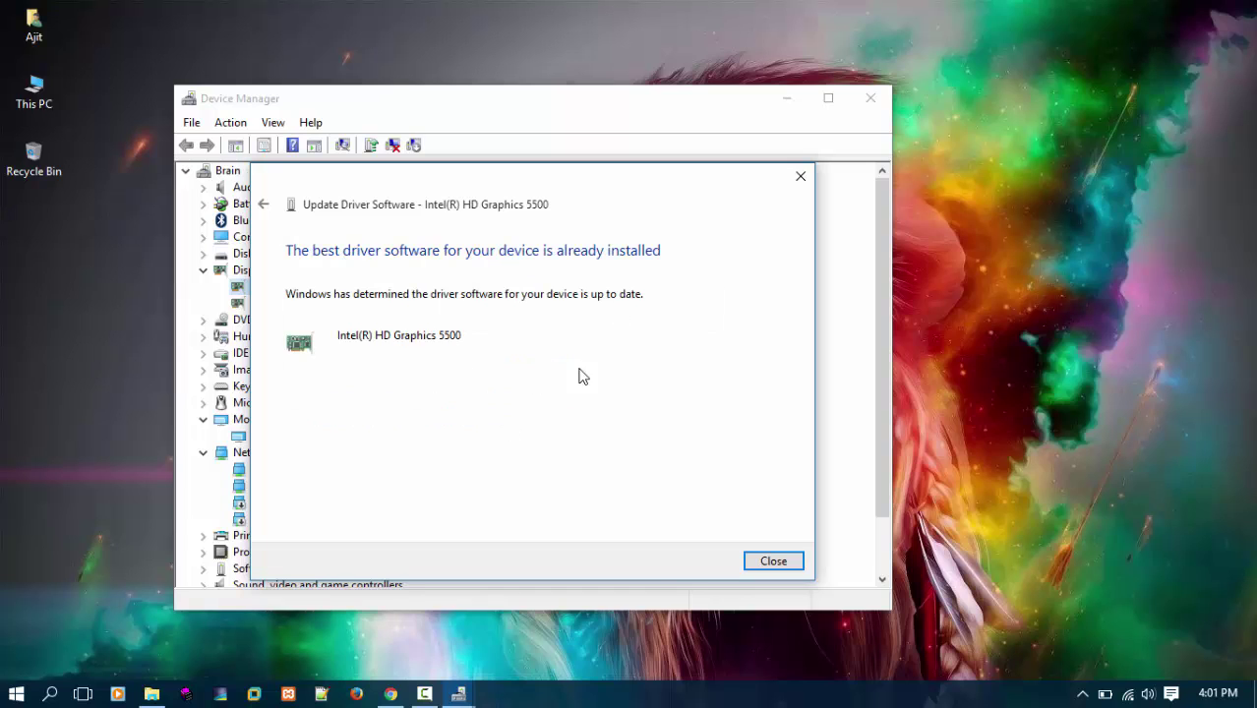
{"action": "left_click", "coordinate": [773, 560]}
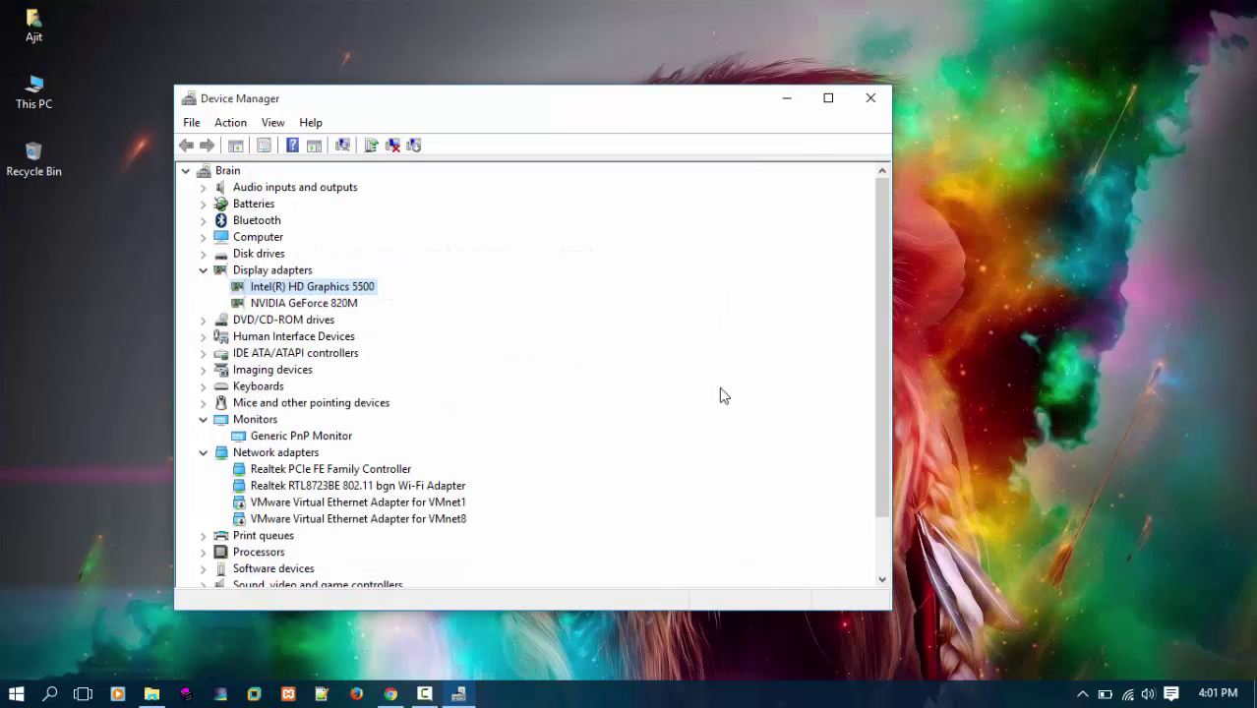
{"action": "right_click", "coordinate": [439, 2]}
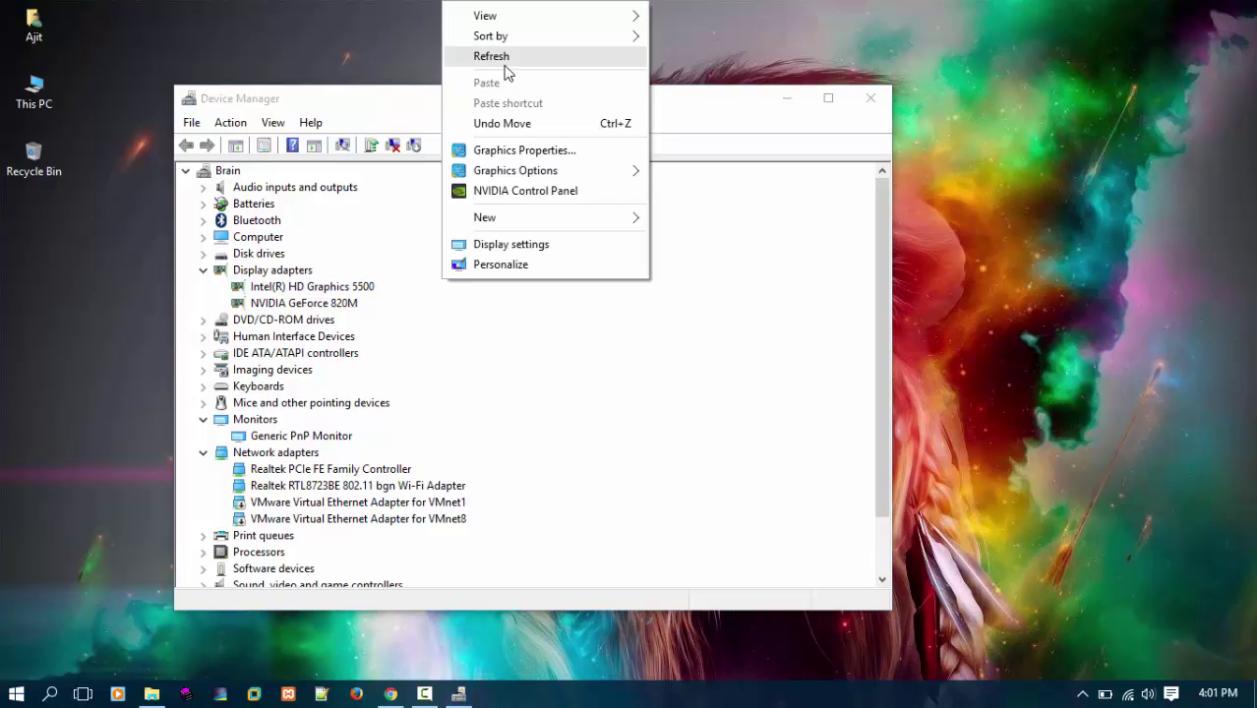
{"action": "left_click", "coordinate": [502, 56]}
{"action": "right_click", "coordinate": [434, 18]}
{"action": "left_click", "coordinate": [462, 75]}
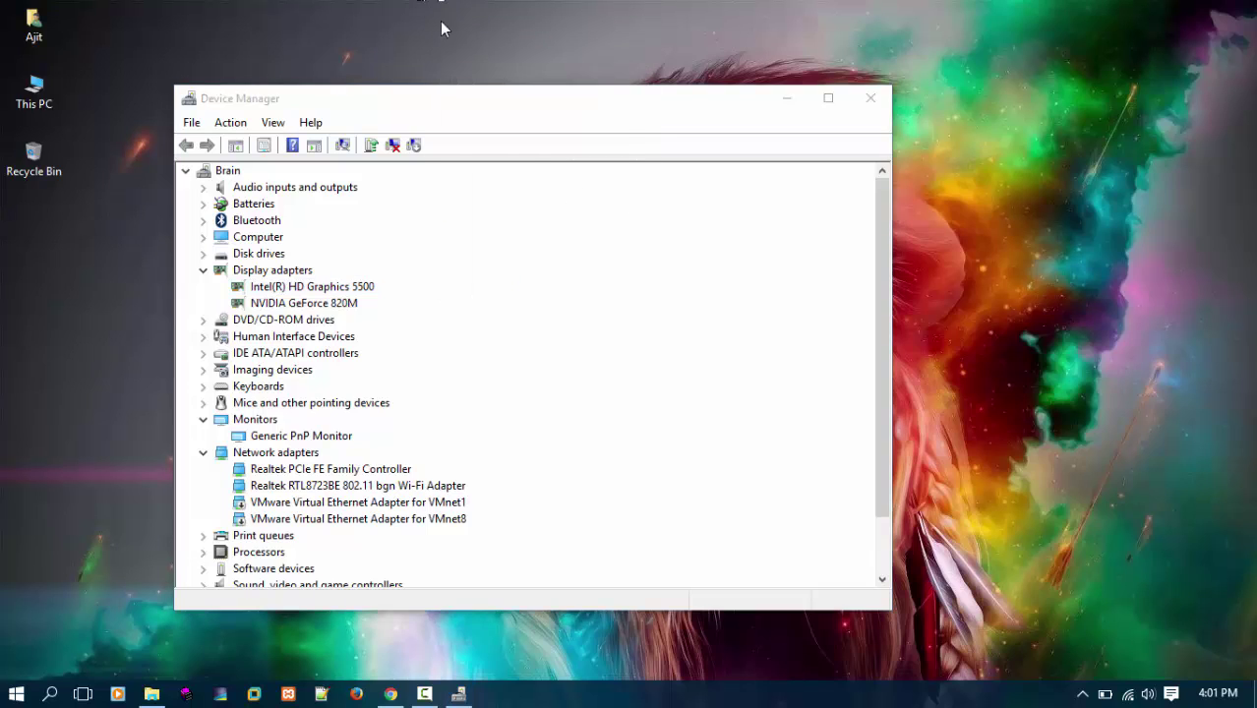
{"action": "right_click", "coordinate": [416, 1]}
{"action": "left_click", "coordinate": [464, 56]}
{"action": "right_click", "coordinate": [407, 1]}
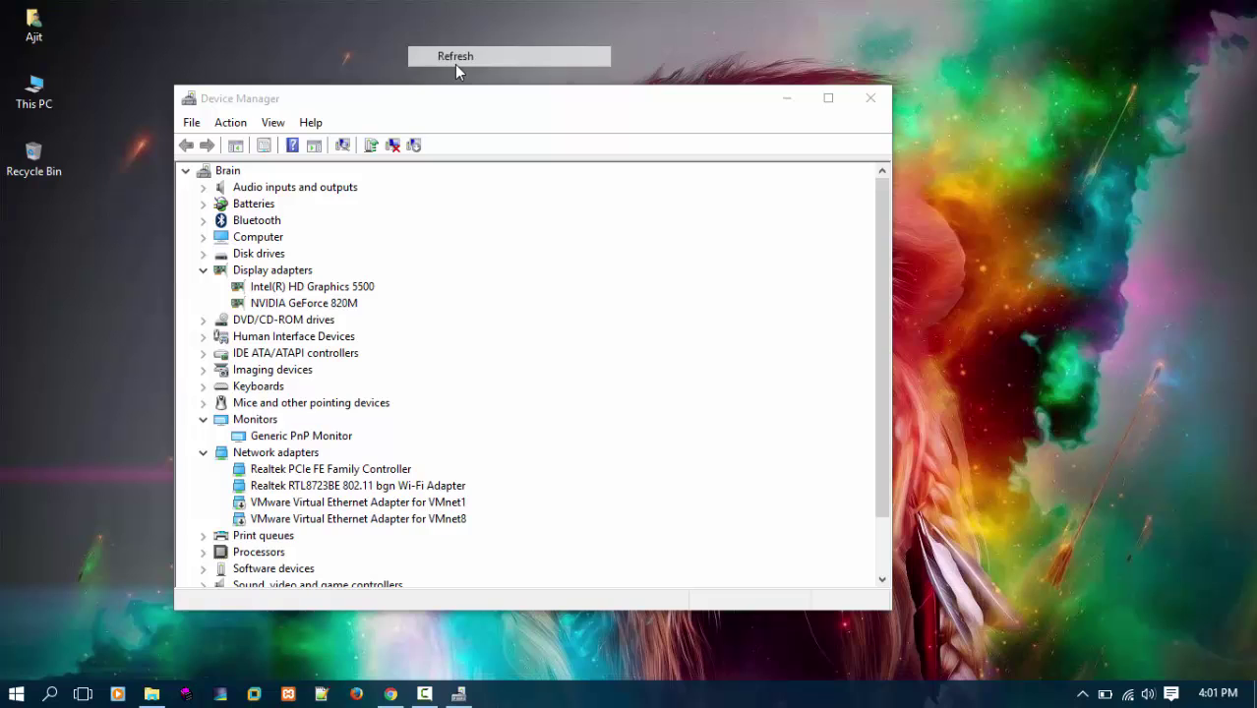
{"action": "right_click", "coordinate": [447, 4]}
{"action": "left_click", "coordinate": [492, 56]}
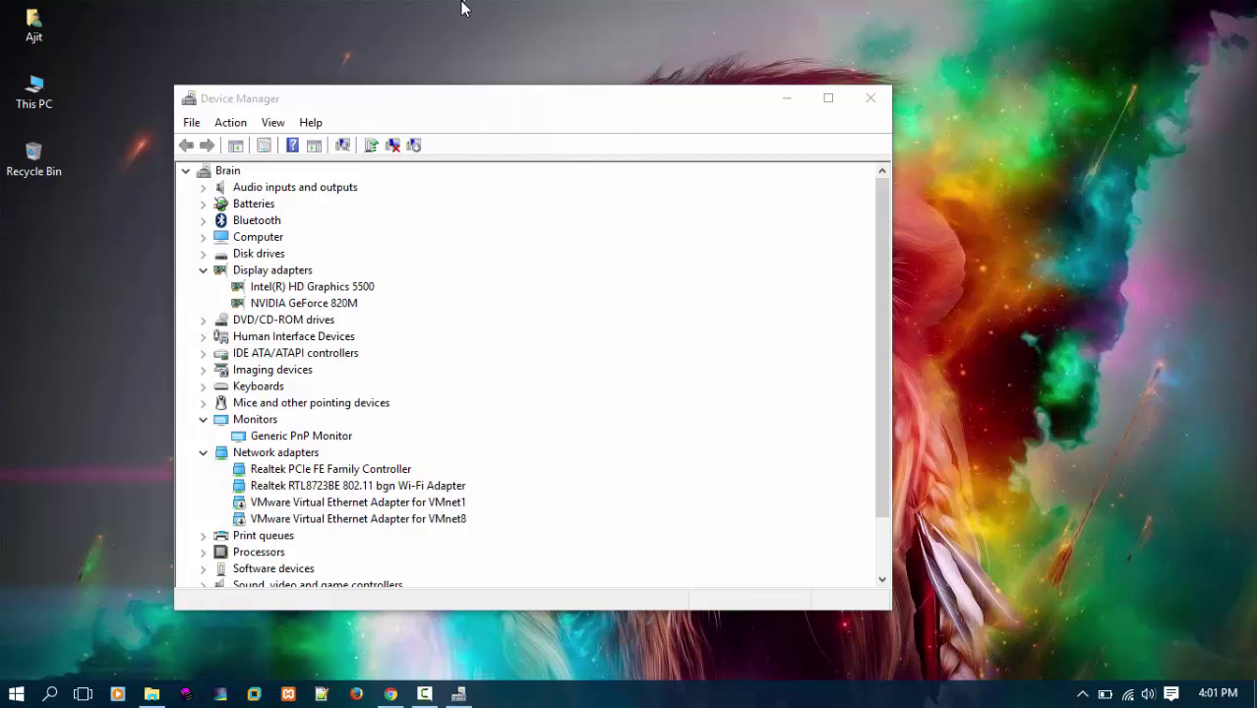
{"action": "right_click", "coordinate": [462, 5]}
{"action": "left_click", "coordinate": [503, 54]}
{"action": "right_click", "coordinate": [461, 5]}
{"action": "left_click", "coordinate": [509, 57]}
{"action": "right_click", "coordinate": [430, 8]}
{"action": "left_click", "coordinate": [469, 60]}
{"action": "right_click", "coordinate": [445, 3]}
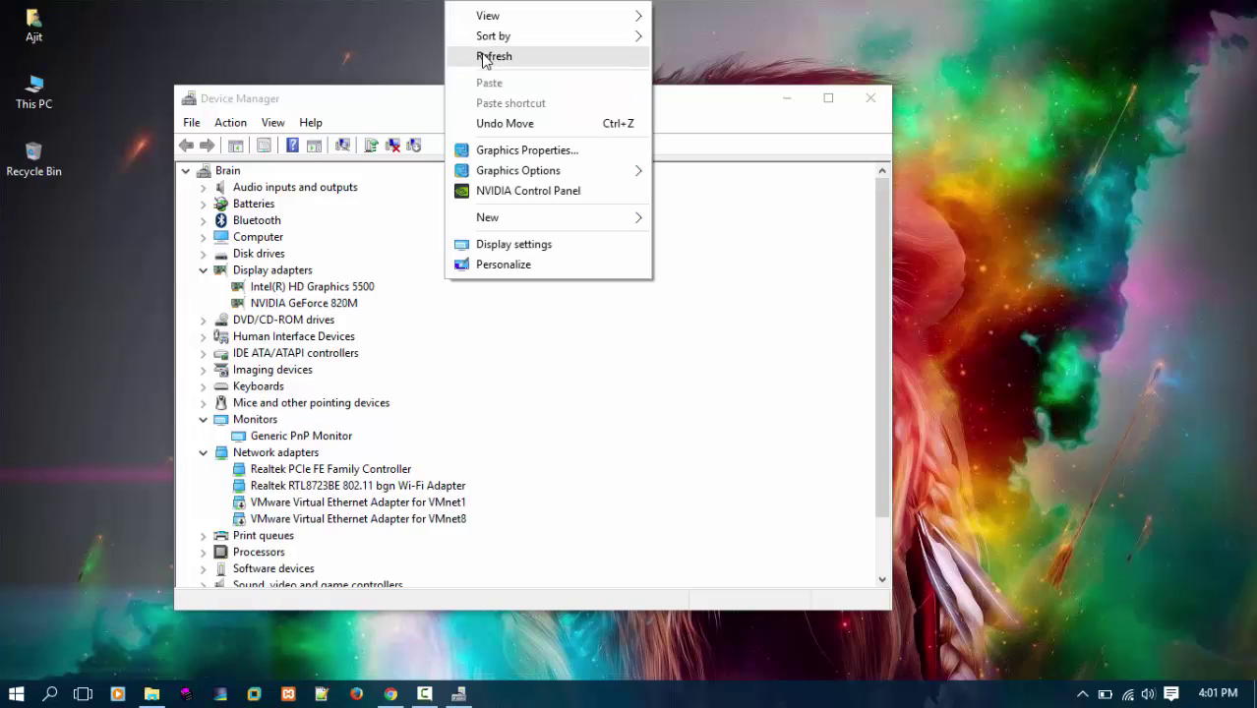
{"action": "left_click", "coordinate": [482, 59]}
{"action": "right_click", "coordinate": [443, 10]}
{"action": "left_click", "coordinate": [478, 54]}
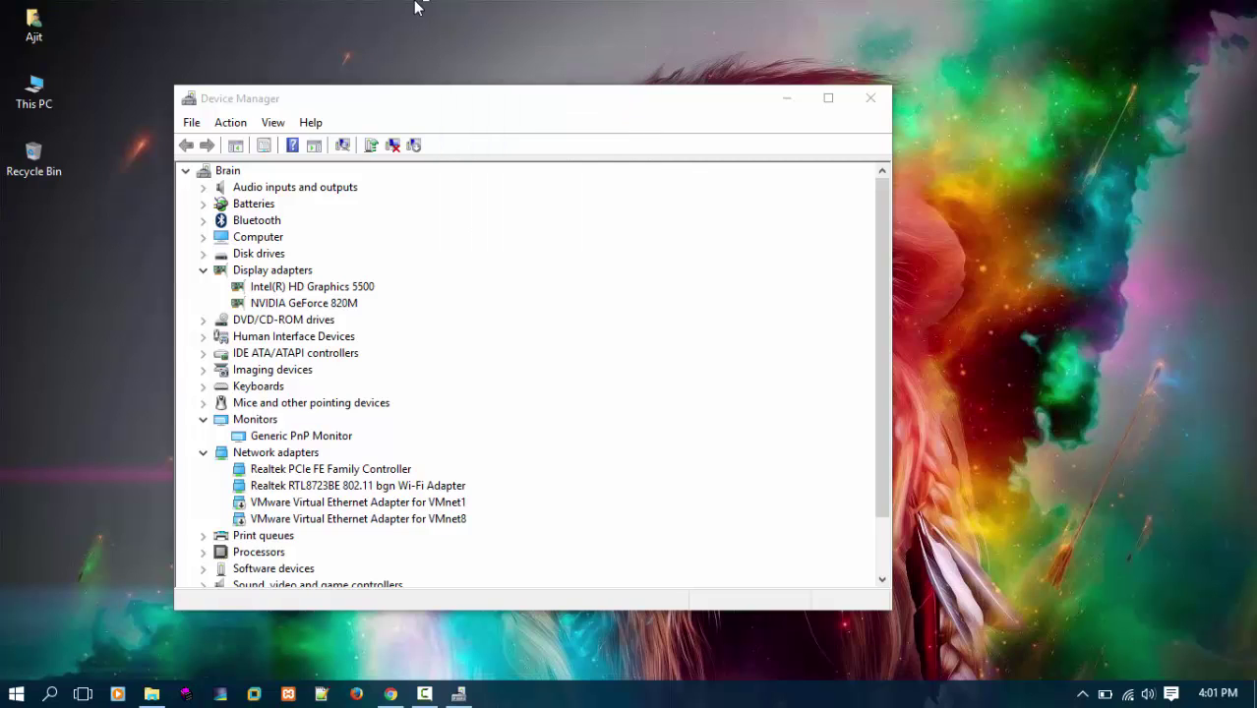
{"action": "right_click", "coordinate": [415, 6]}
{"action": "left_click", "coordinate": [463, 53]}
{"action": "right_click", "coordinate": [413, 5]}
{"action": "left_click", "coordinate": [462, 57]}
{"action": "right_click", "coordinate": [339, 5]}
{"action": "left_click", "coordinate": [382, 56]}
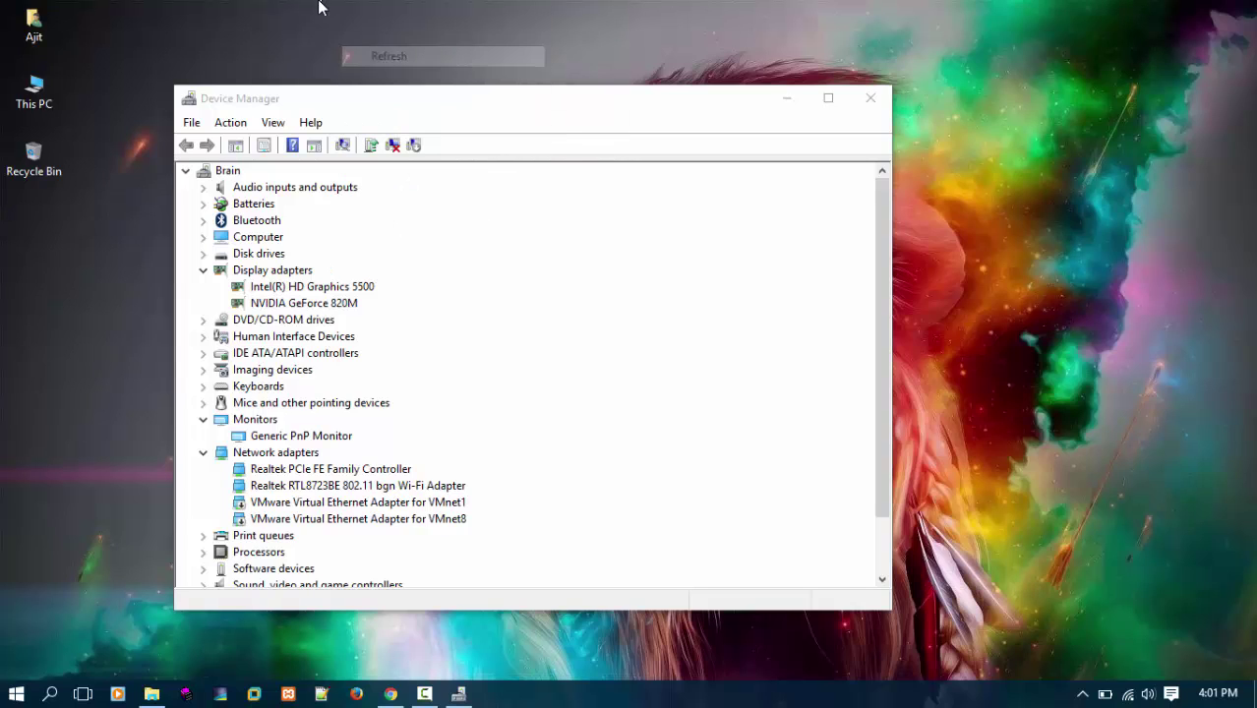
{"action": "right_click", "coordinate": [314, 5]}
{"action": "left_click", "coordinate": [354, 56]}
{"action": "right_click", "coordinate": [317, 5]}
{"action": "left_click", "coordinate": [360, 56]}
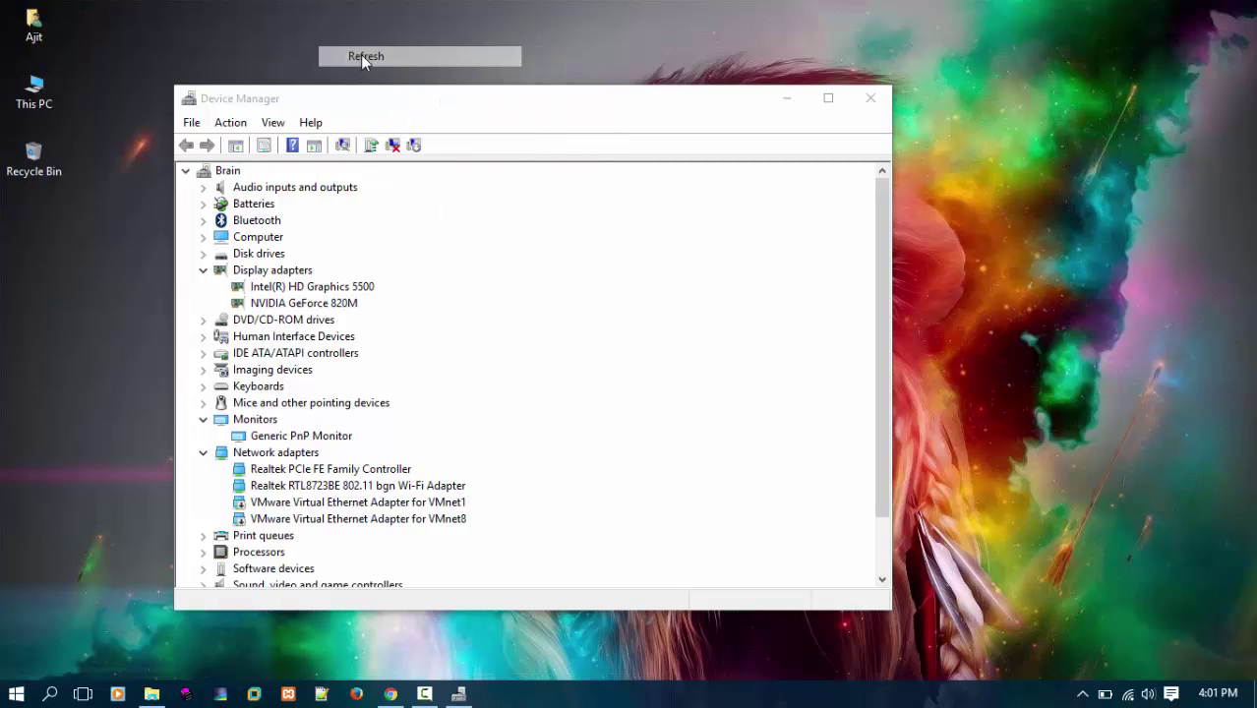
{"action": "right_click", "coordinate": [423, 10]}
{"action": "left_click", "coordinate": [460, 56]}
{"action": "right_click", "coordinate": [425, 6]}
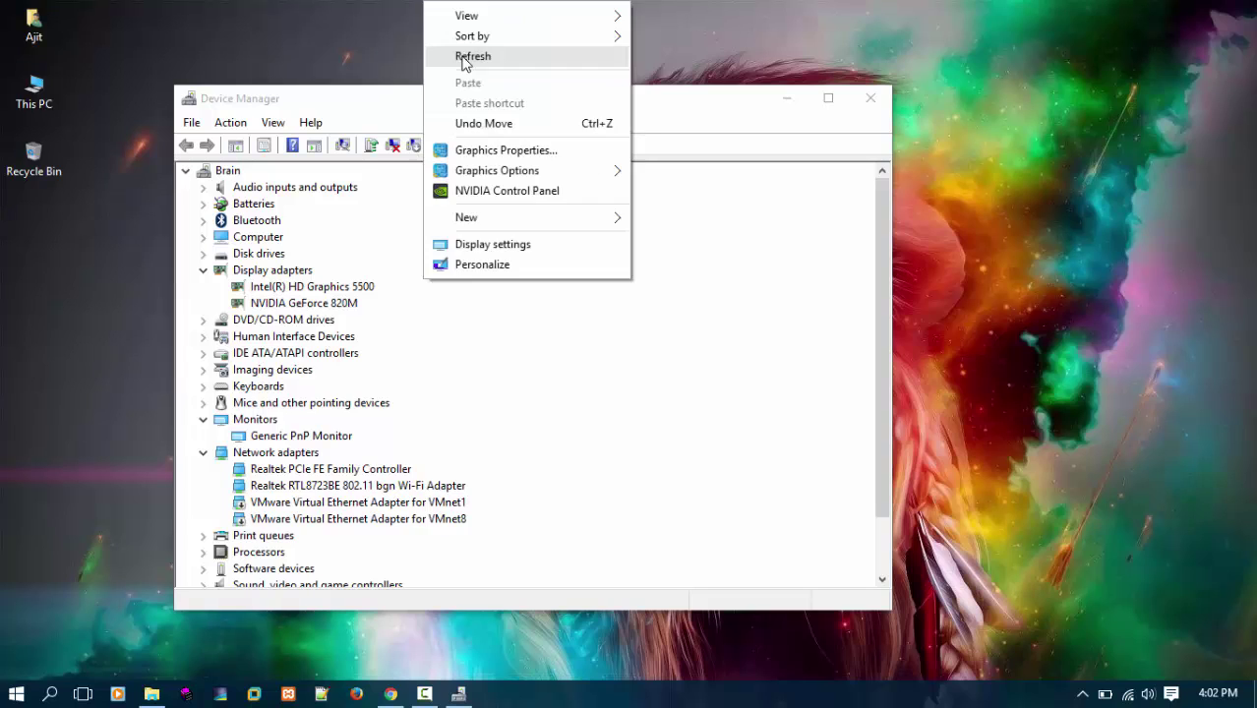
{"action": "left_click", "coordinate": [463, 57]}
{"action": "right_click", "coordinate": [409, 5]}
{"action": "left_click", "coordinate": [453, 56]}
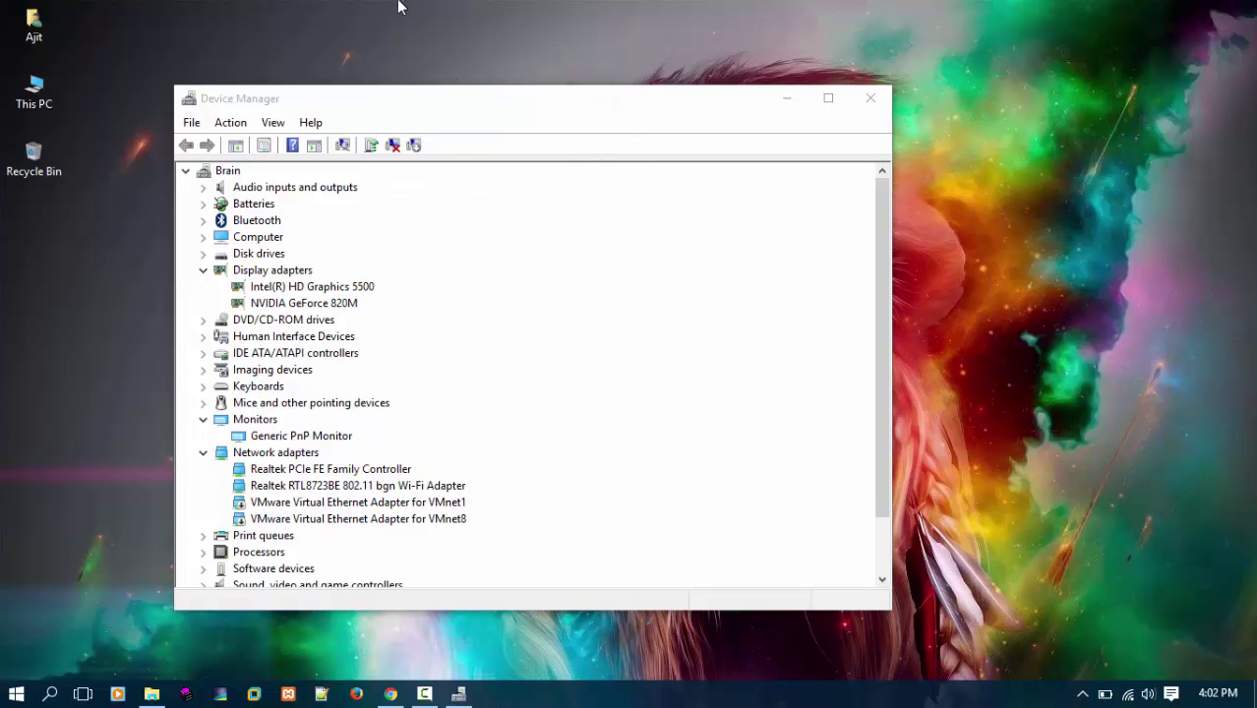
{"action": "right_click", "coordinate": [401, 5]}
{"action": "left_click", "coordinate": [448, 56]}
{"action": "right_click", "coordinate": [407, 5]}
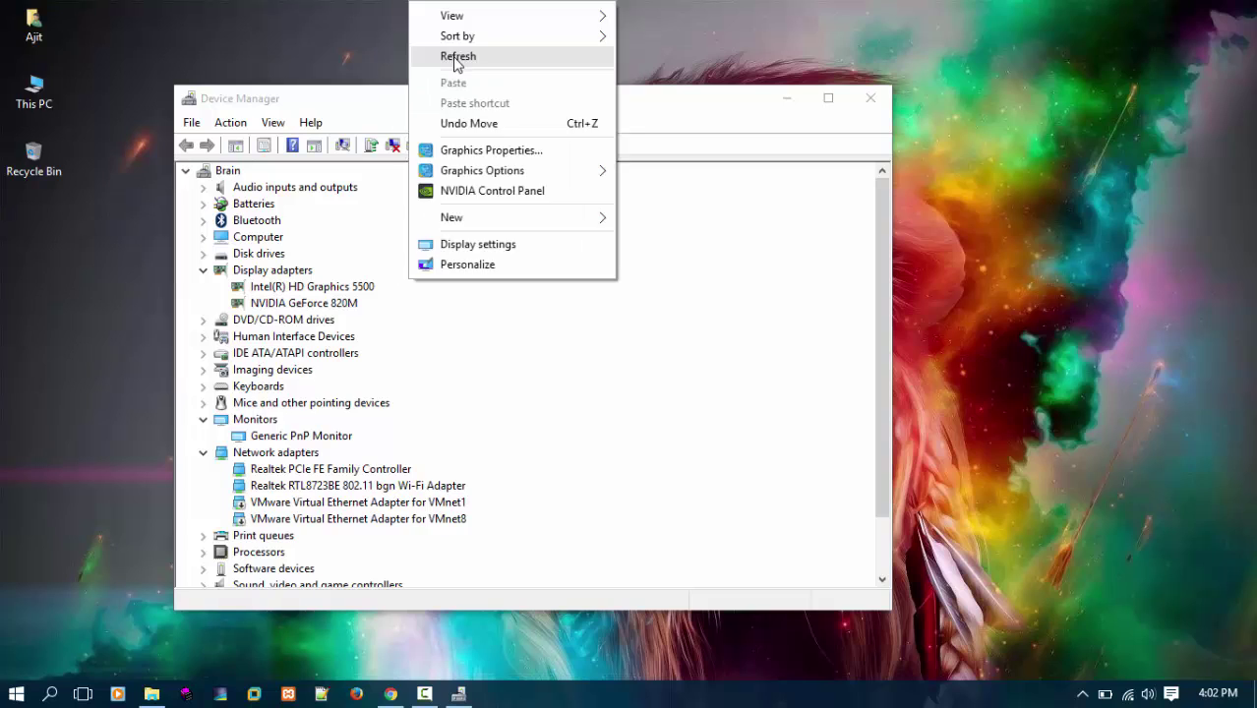
{"action": "left_click", "coordinate": [453, 57]}
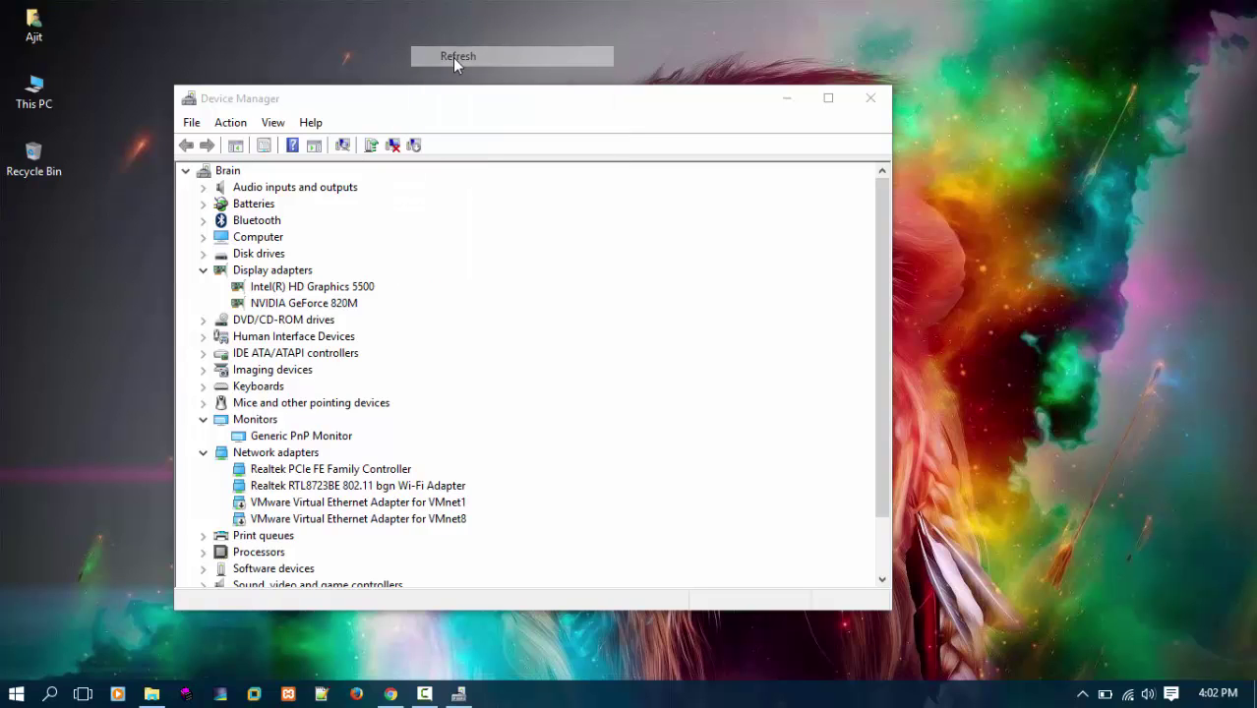
{"action": "left_click", "coordinate": [1082, 697]}
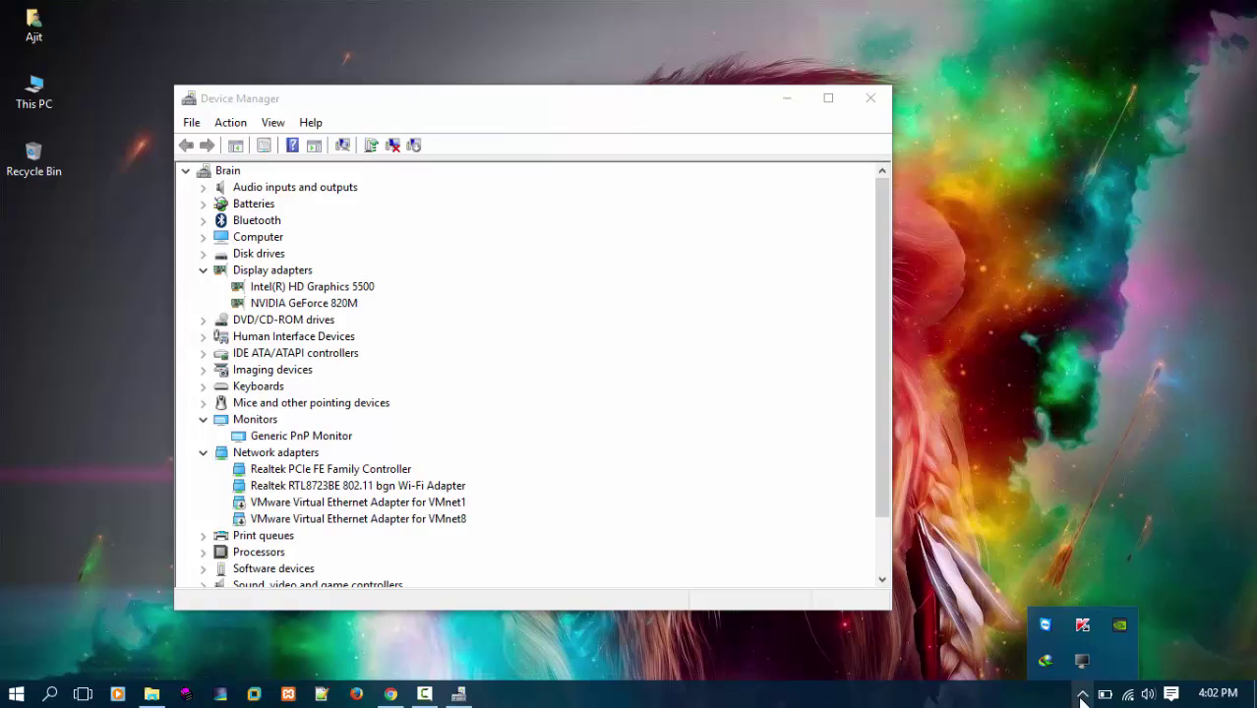
{"action": "left_click", "coordinate": [1082, 696]}
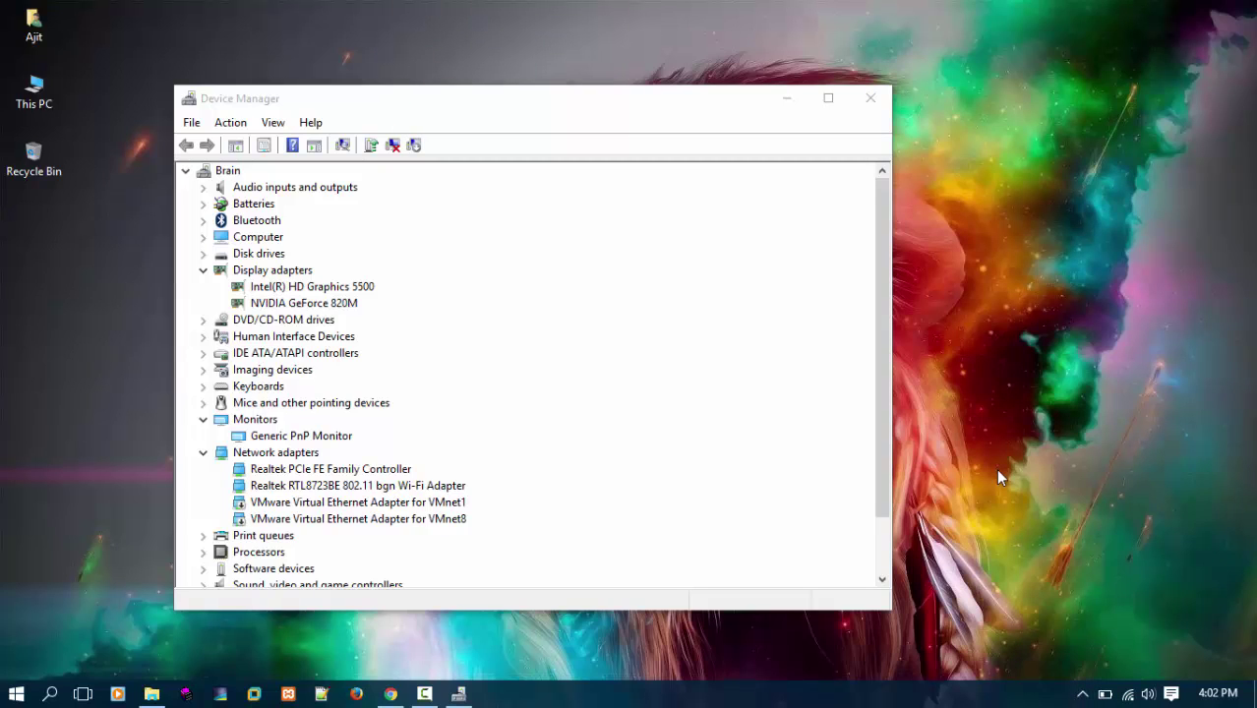